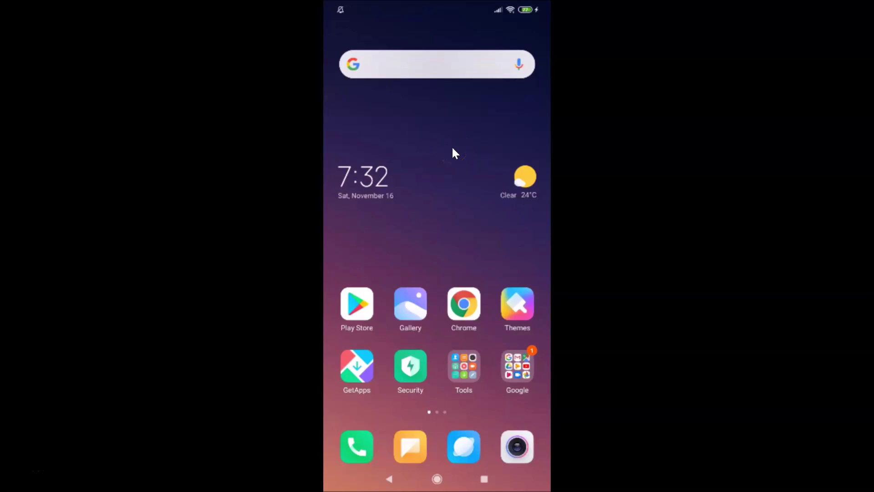
Swipe to the second home screen page showing Weather, Calendar, Settings and Mi Store.
drag(452, 146, 334, 165)
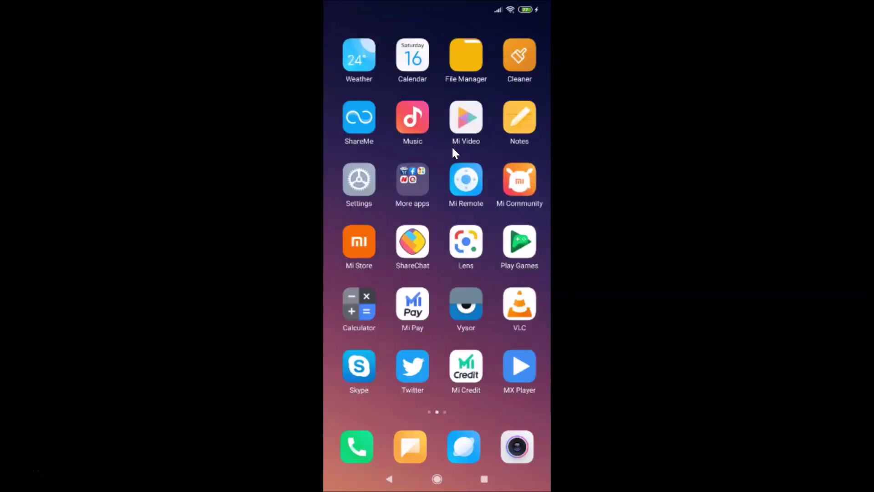
Check About phone in Settings (MIUI Global 11.0.5 Stable), then close Settings back home.
click(356, 178)
click(420, 100)
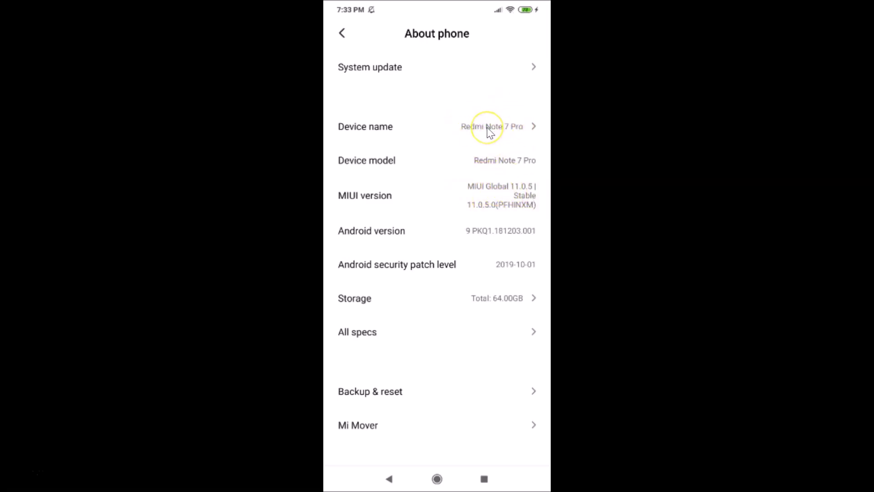
key(alt+s)
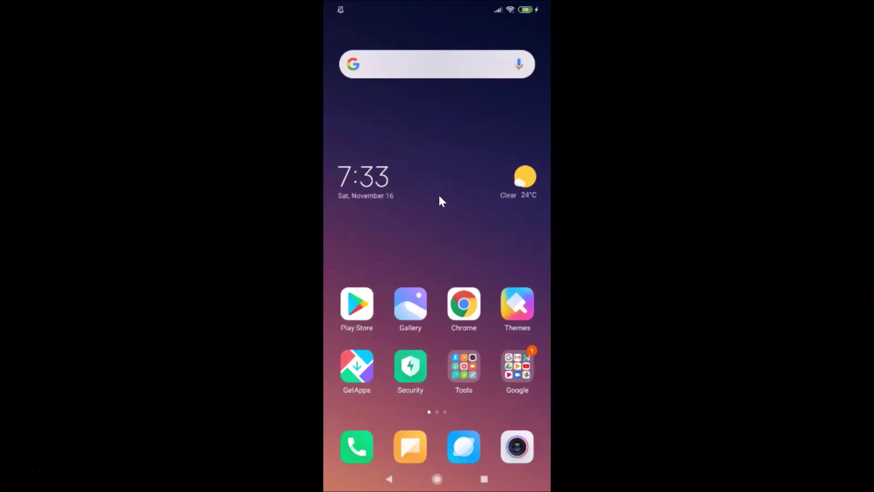
Reopen Settings from the second home page and go to its Apps page.
scroll(439, 193, down, 1)
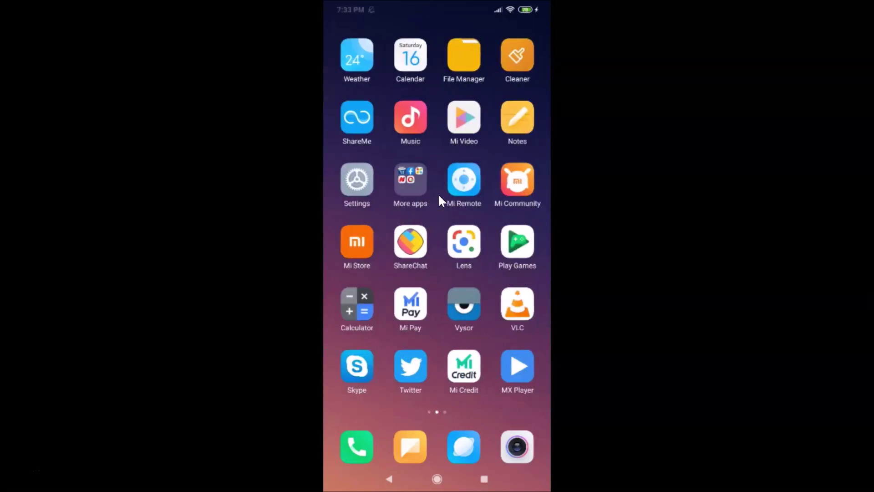
click(354, 179)
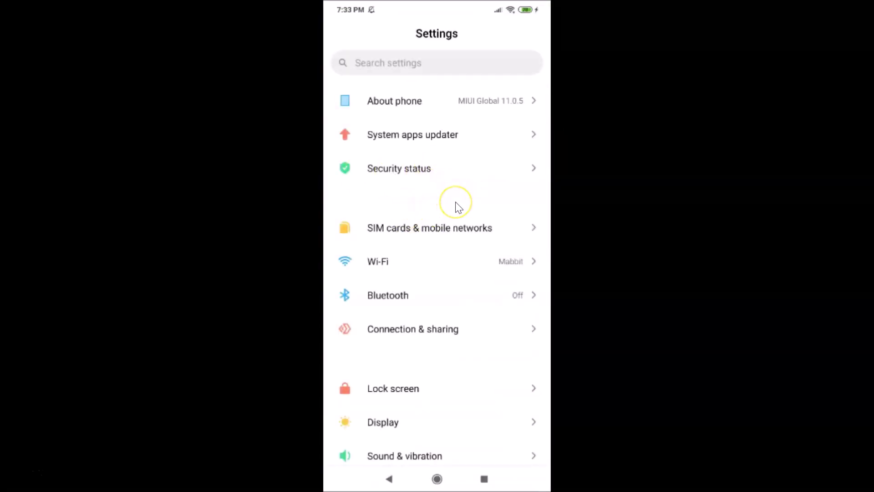
scroll(456, 202, down, 8)
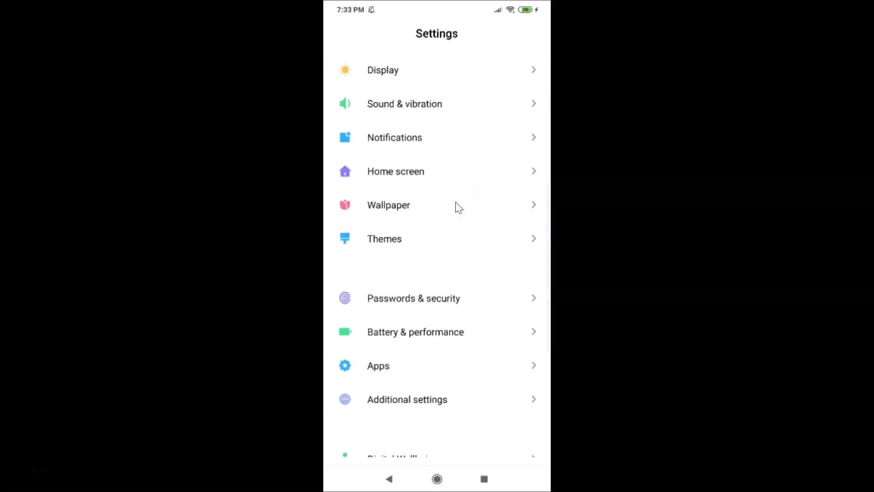
click(424, 240)
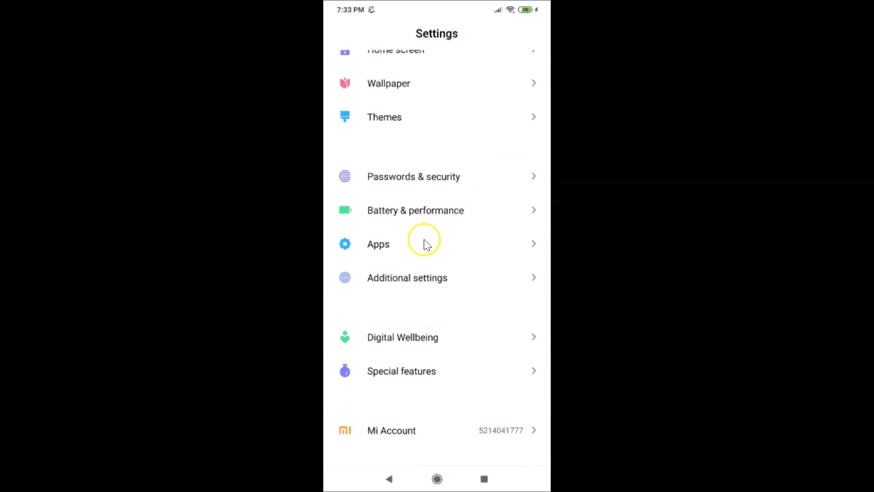
click(390, 247)
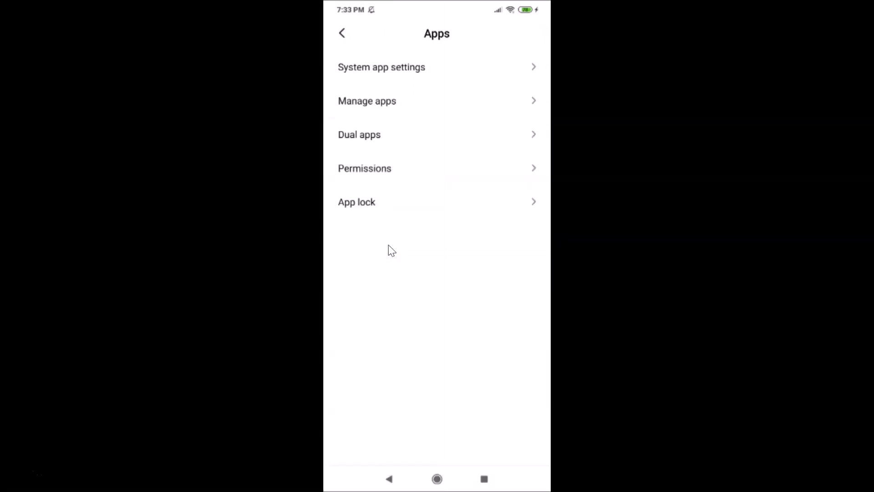
Go to Permissions > Autostart to see the 18 apps allowed to autostart.
click(371, 169)
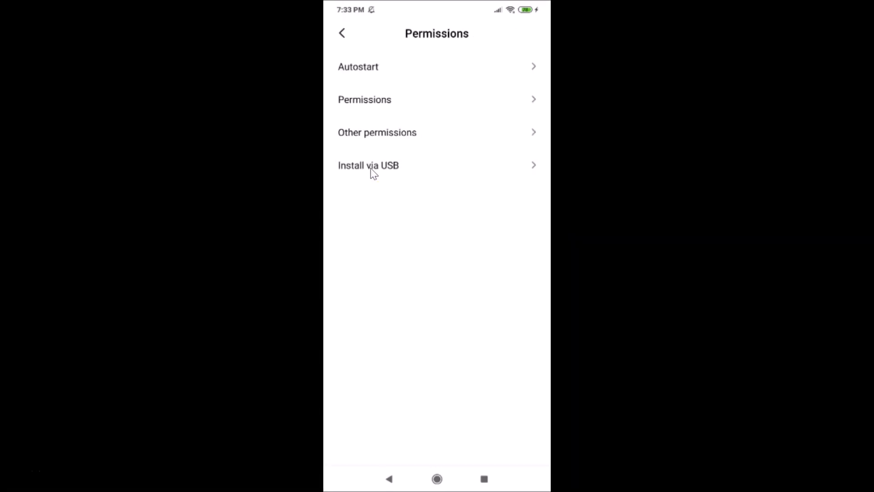
click(378, 67)
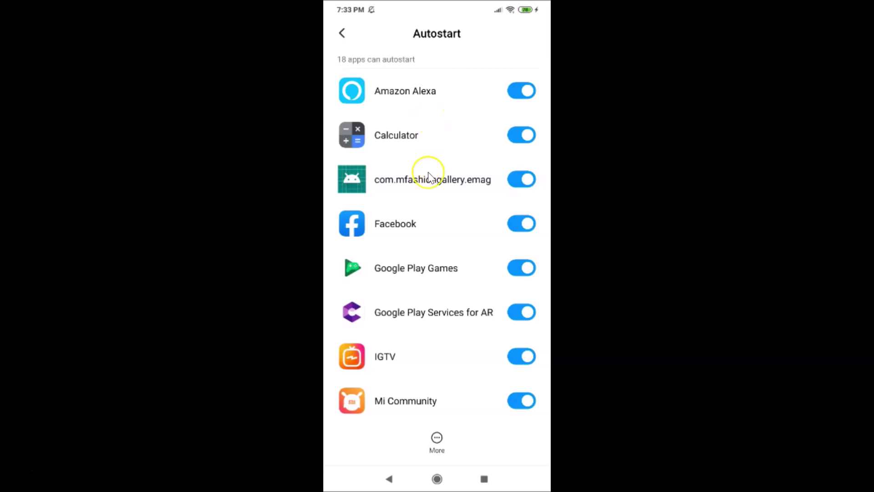
scroll(425, 200, down, 2)
scroll(425, 200, down, 5)
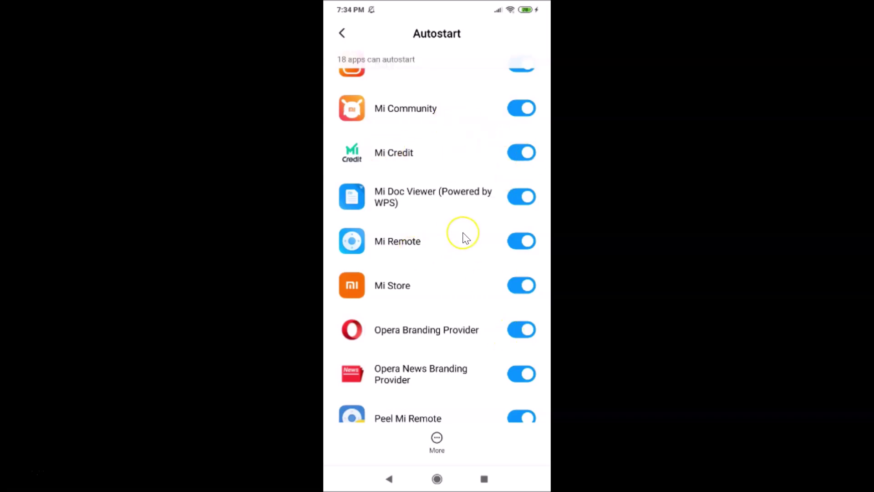
scroll(463, 236, down, 1)
scroll(464, 237, down, 7)
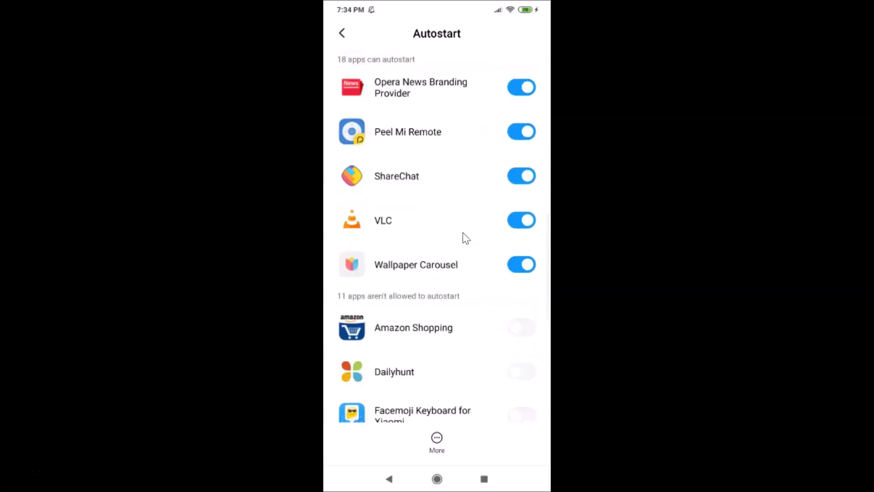
scroll(464, 237, down, 1)
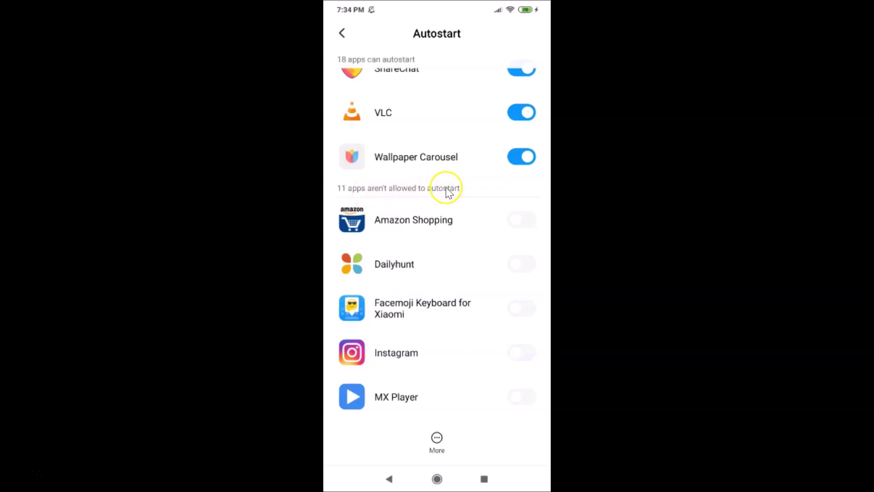
scroll(445, 225, down, 6)
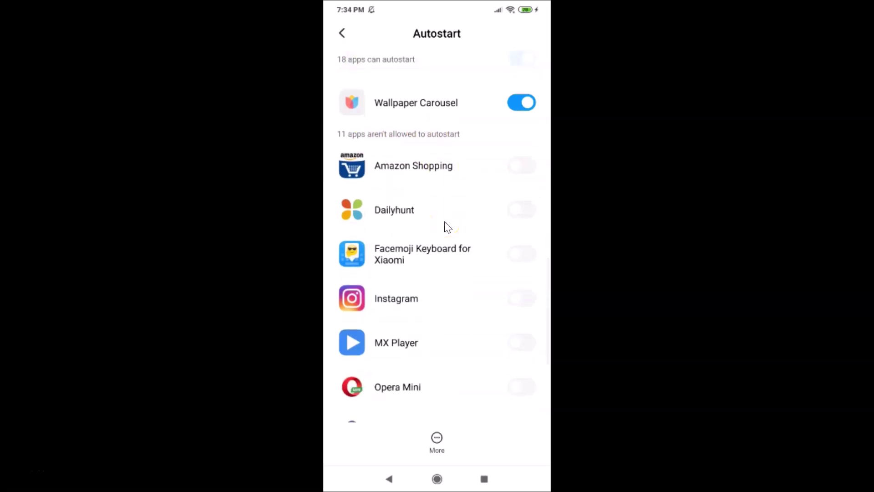
scroll(446, 225, down, 2)
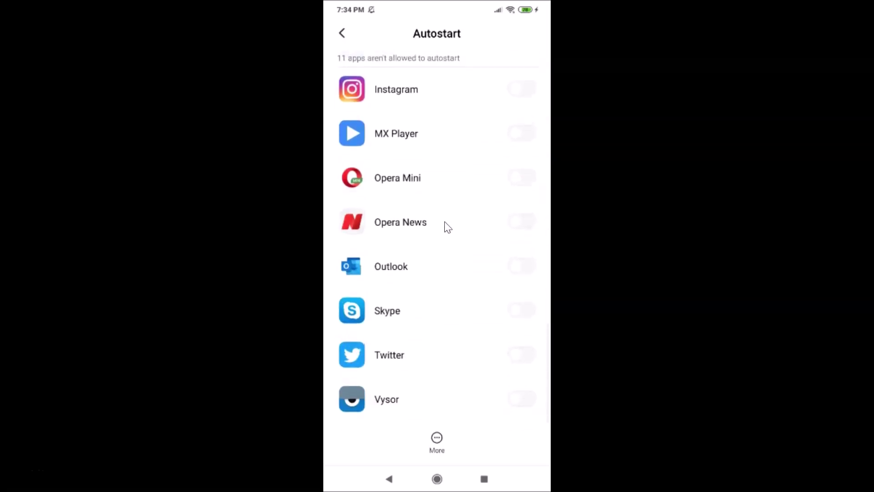
scroll(447, 225, up, 3)
scroll(445, 223, up, 6)
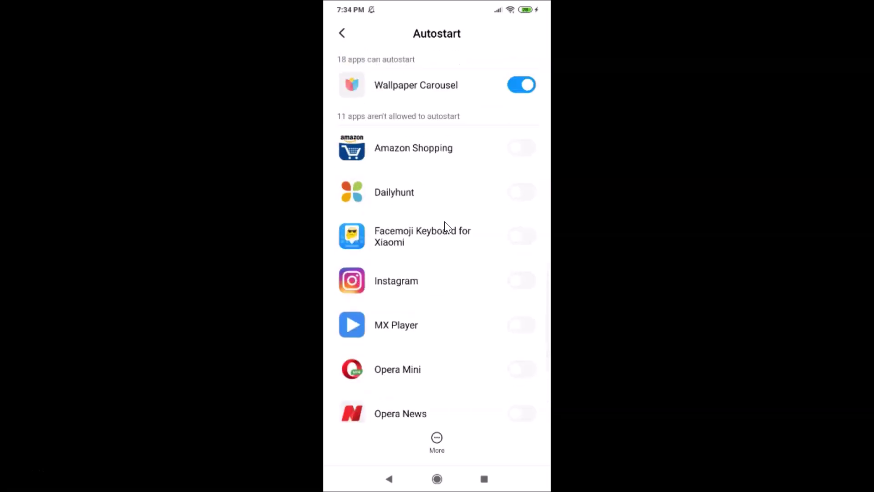
scroll(445, 223, up, 8)
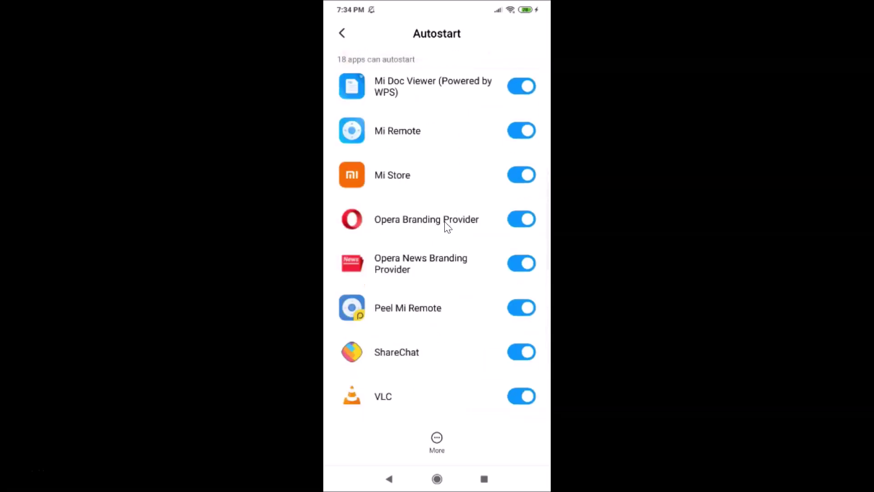
scroll(445, 223, up, 4)
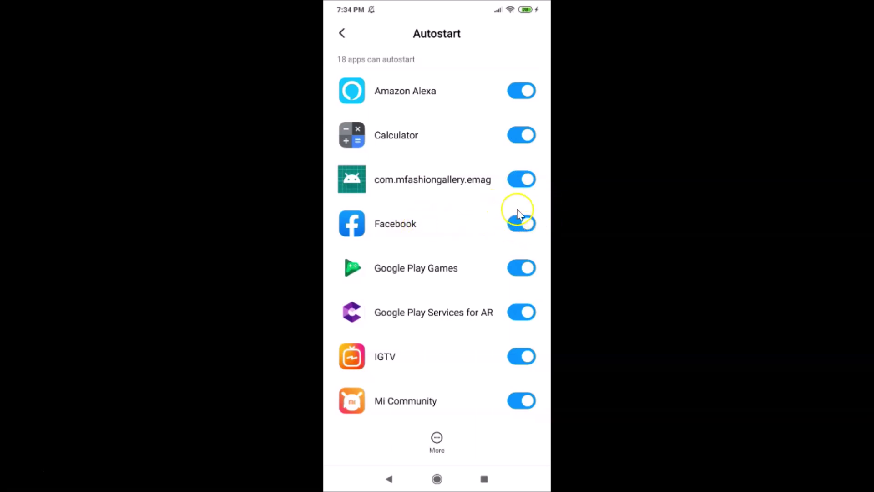
click(522, 226)
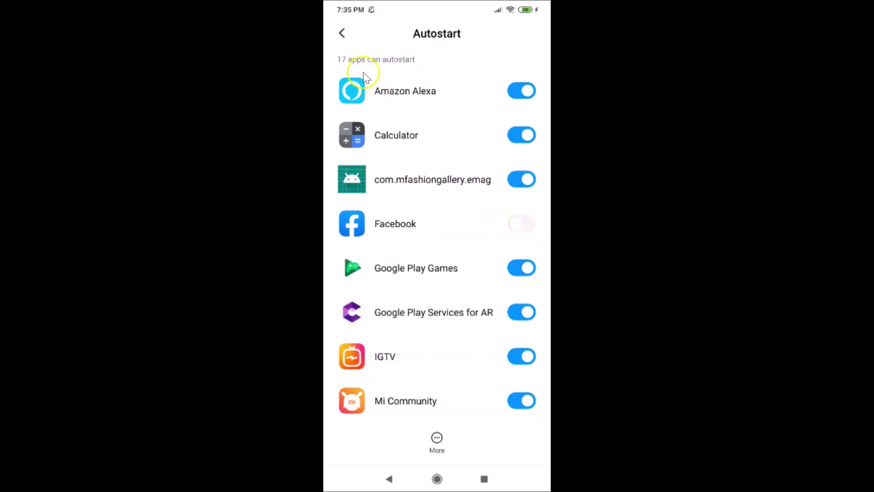
click(342, 35)
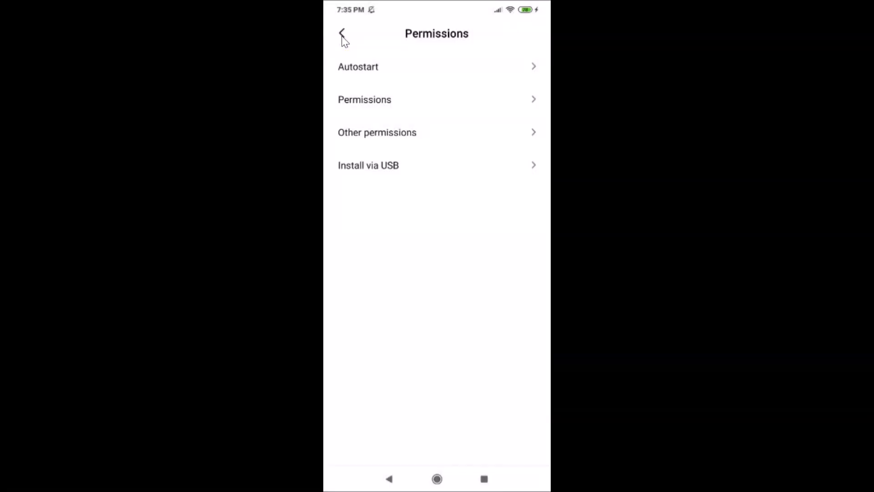
click(357, 70)
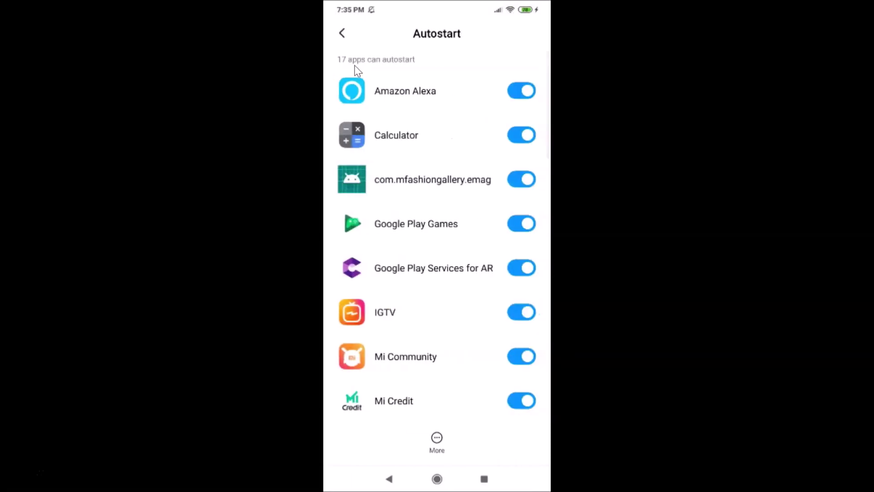
scroll(414, 170, down, 10)
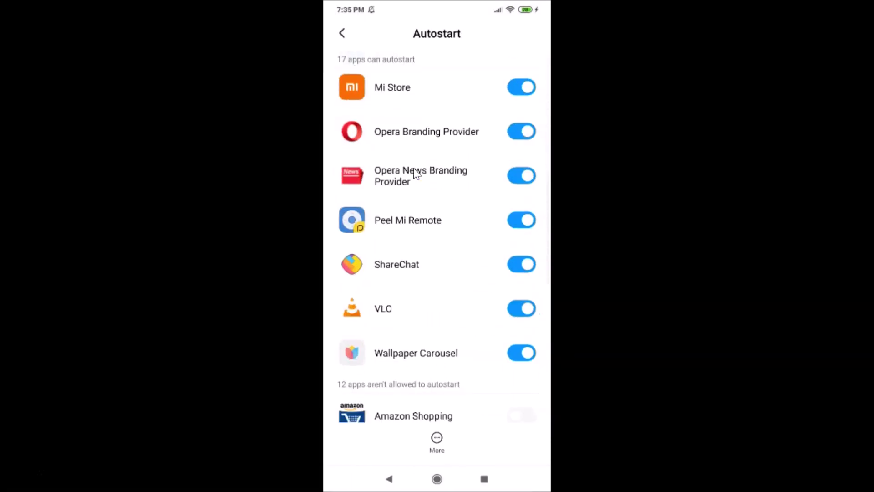
scroll(413, 168, down, 5)
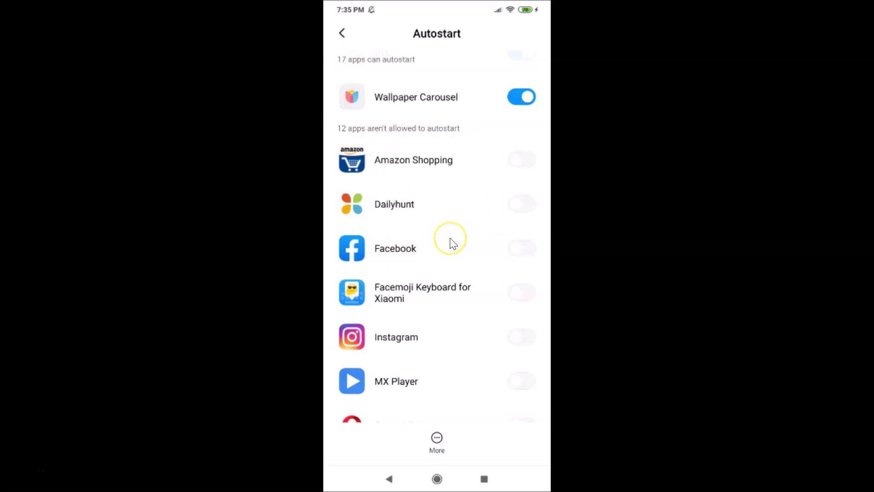
scroll(460, 243, up, 10)
scroll(454, 243, up, 2)
scroll(454, 244, down, 6)
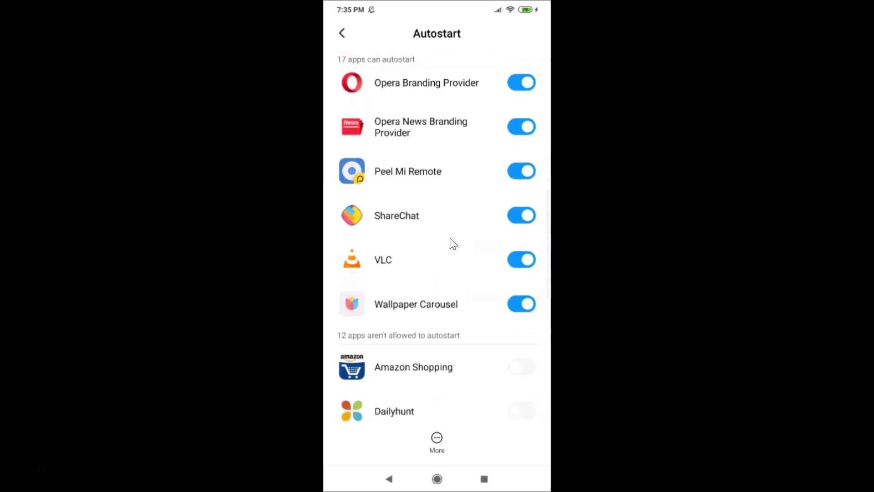
scroll(454, 244, down, 2)
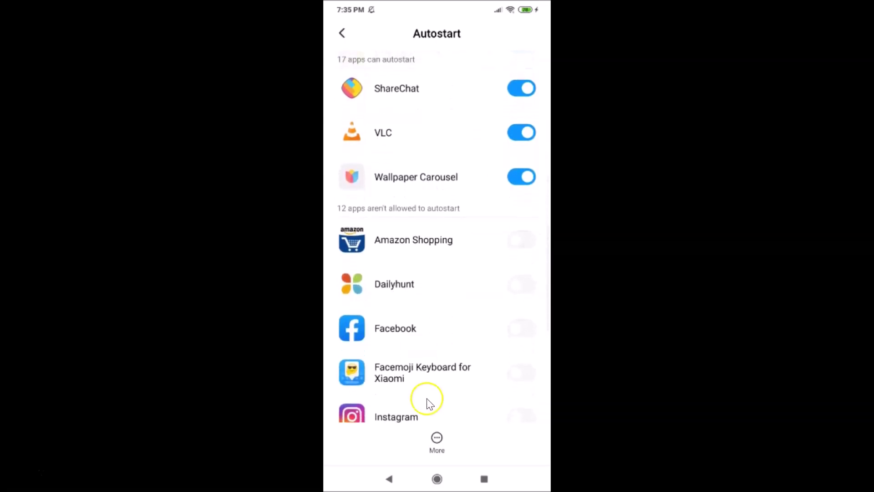
click(437, 439)
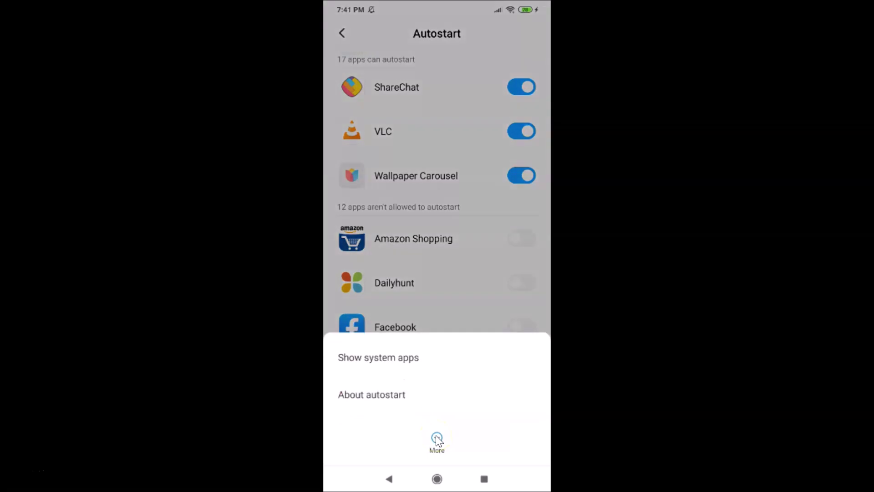
click(376, 360)
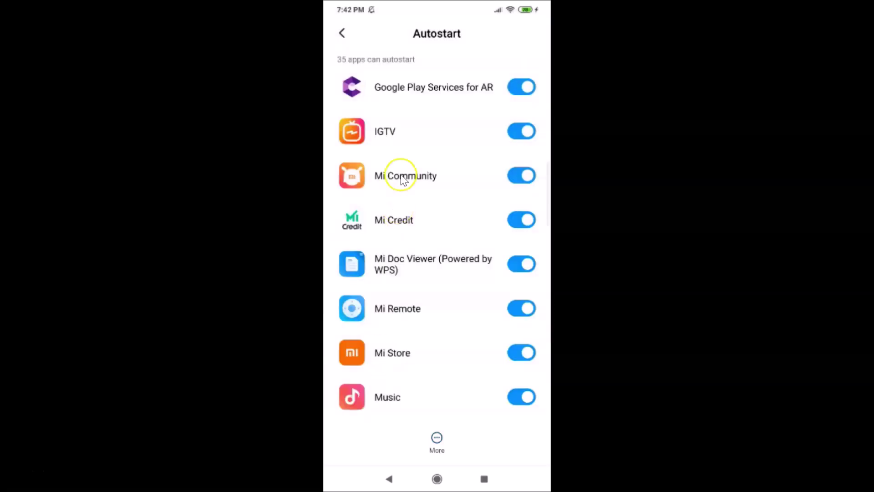
scroll(403, 158, up, 9)
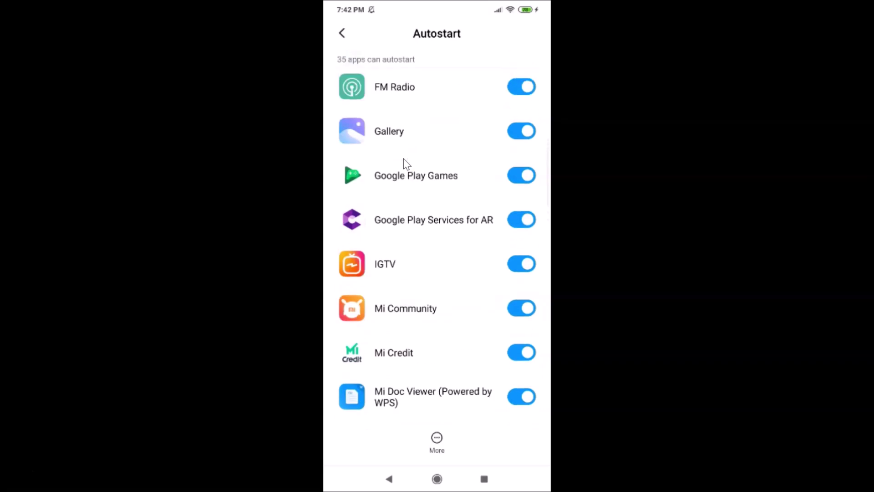
scroll(404, 159, up, 5)
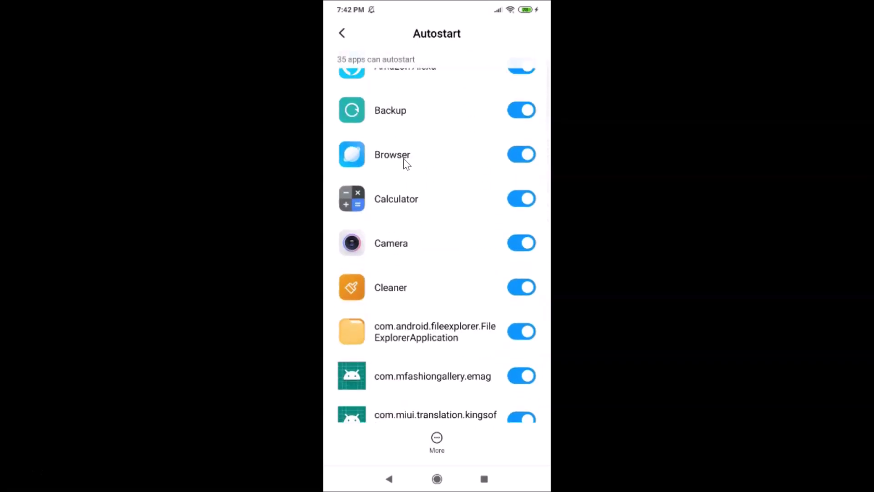
click(376, 245)
scroll(428, 246, down, 5)
scroll(428, 246, up, 5)
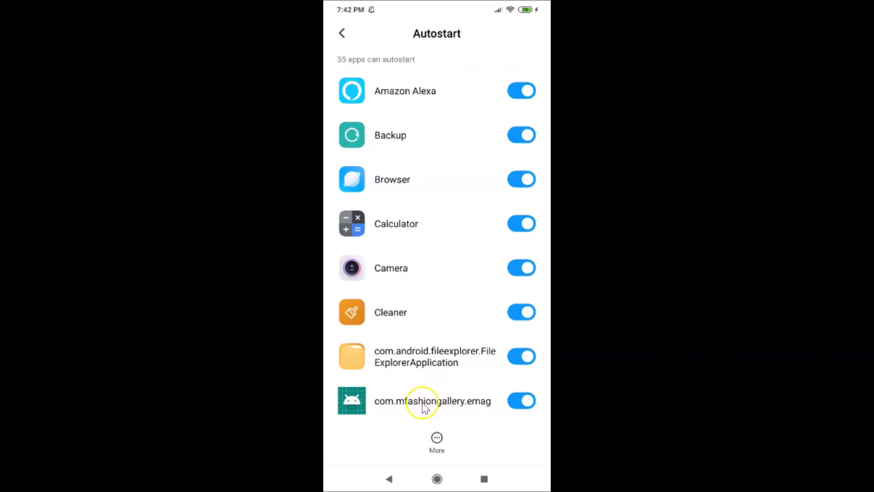
click(437, 438)
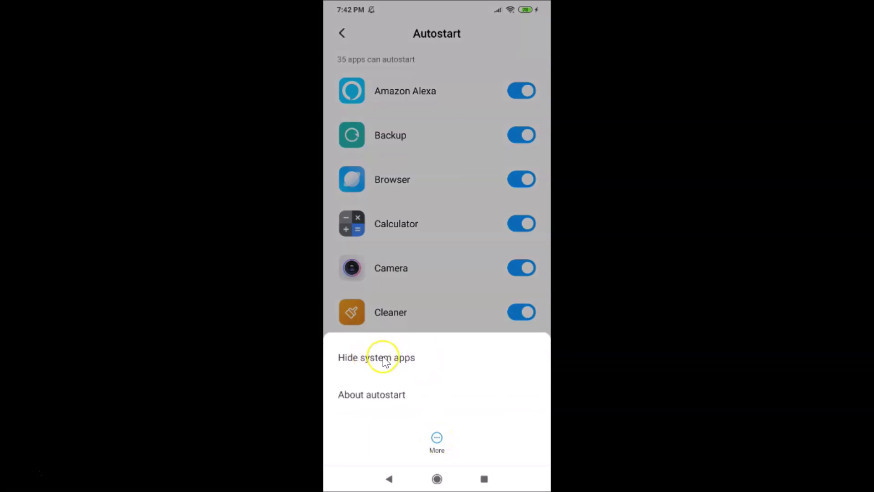
click(384, 358)
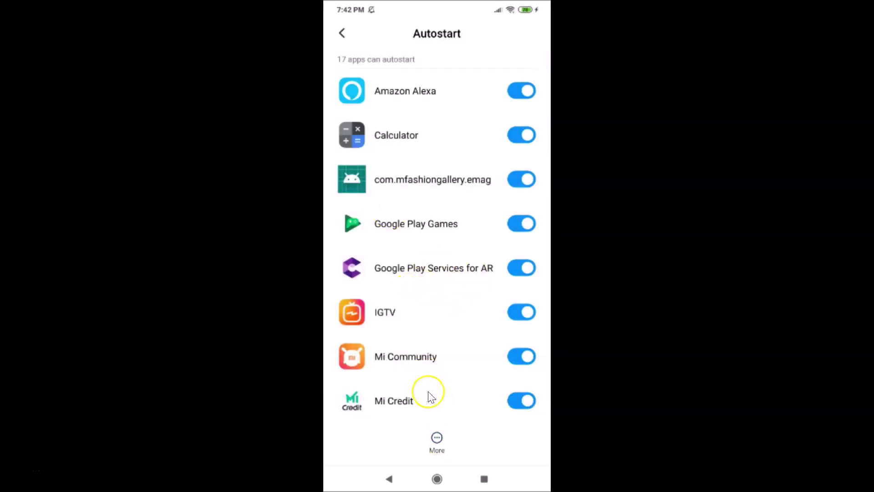
click(437, 437)
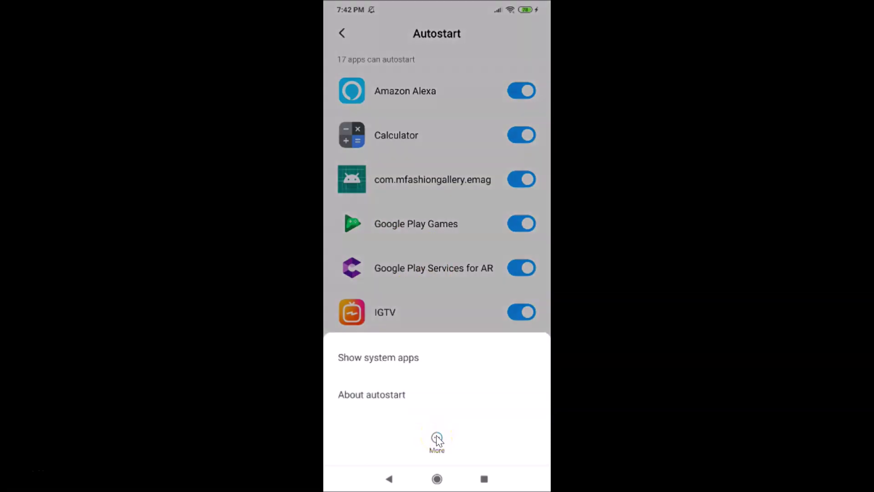
click(385, 401)
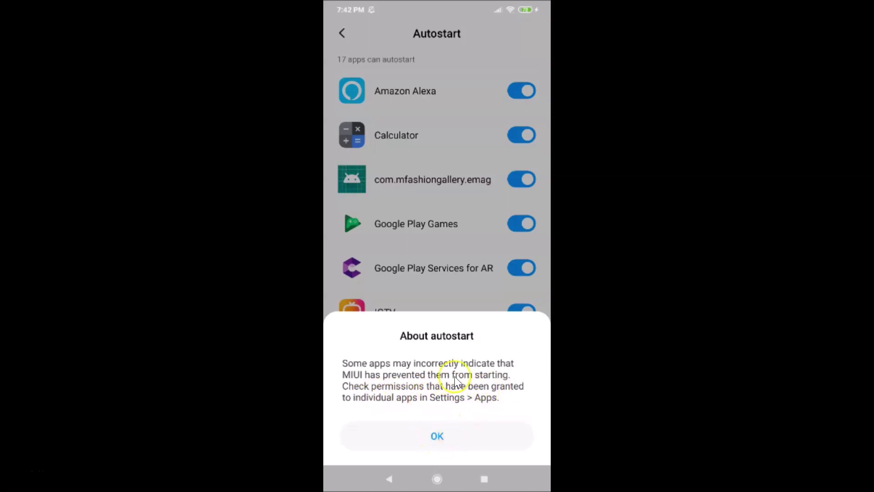
click(437, 435)
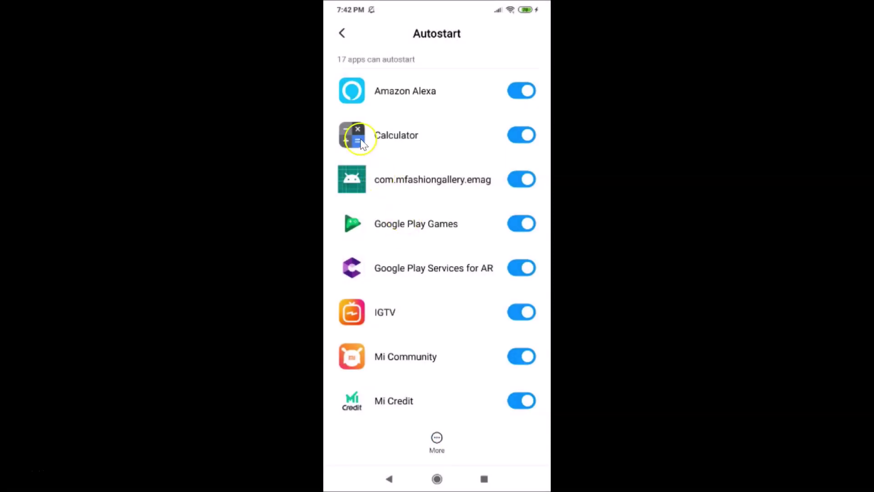
click(345, 36)
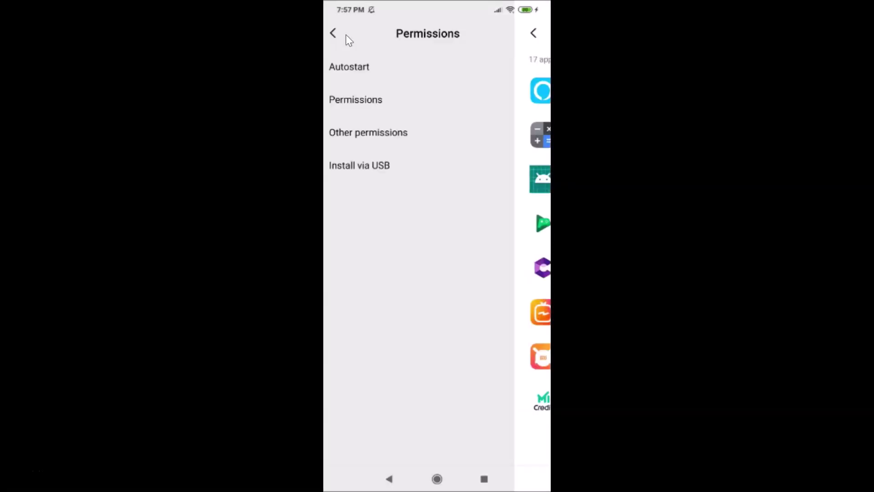
Look over app permissions grouped by category, then return to the Permissions menu.
click(371, 101)
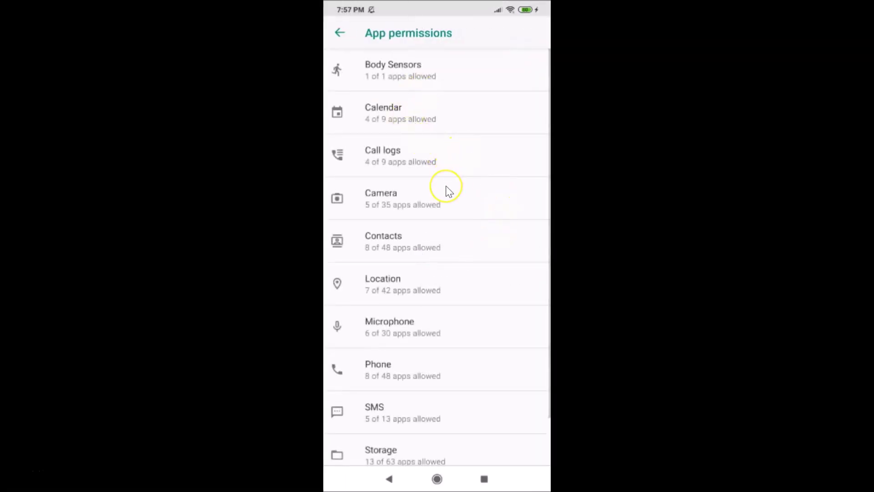
scroll(446, 189, down, 2)
scroll(446, 189, up, 2)
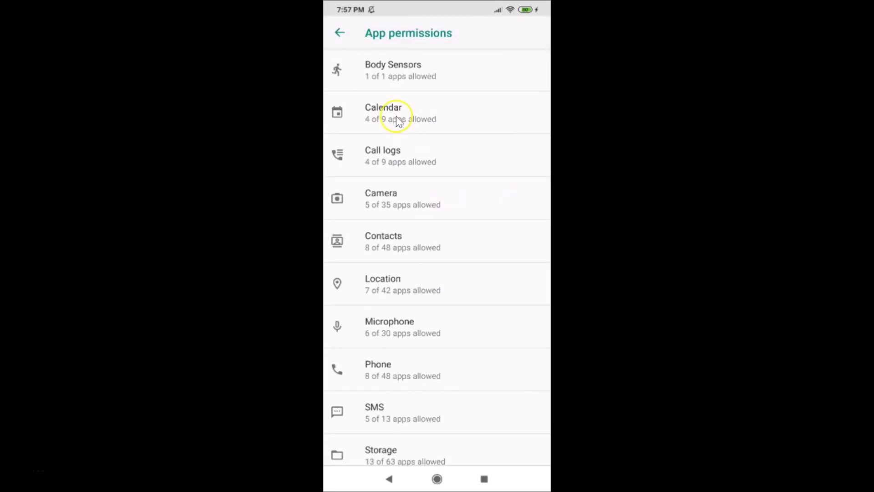
click(342, 35)
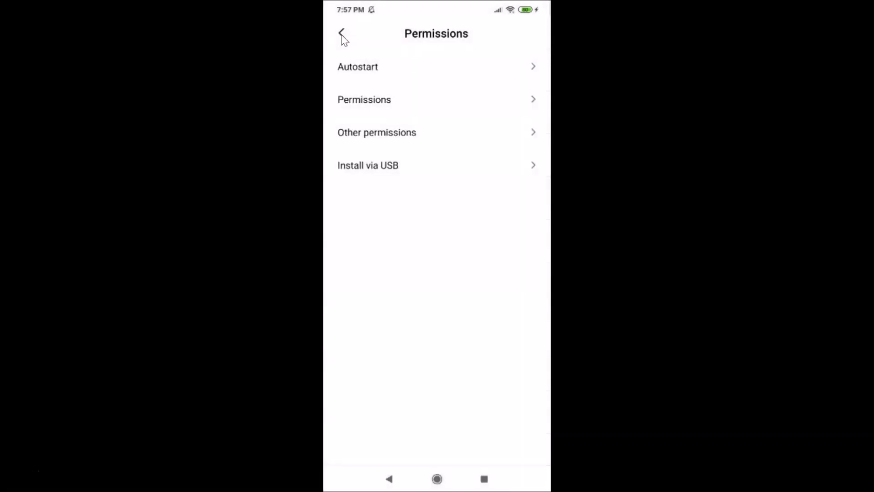
Show Amazon Alexa's other permissions, including Service SMS and Bluetooth connectivity.
click(380, 138)
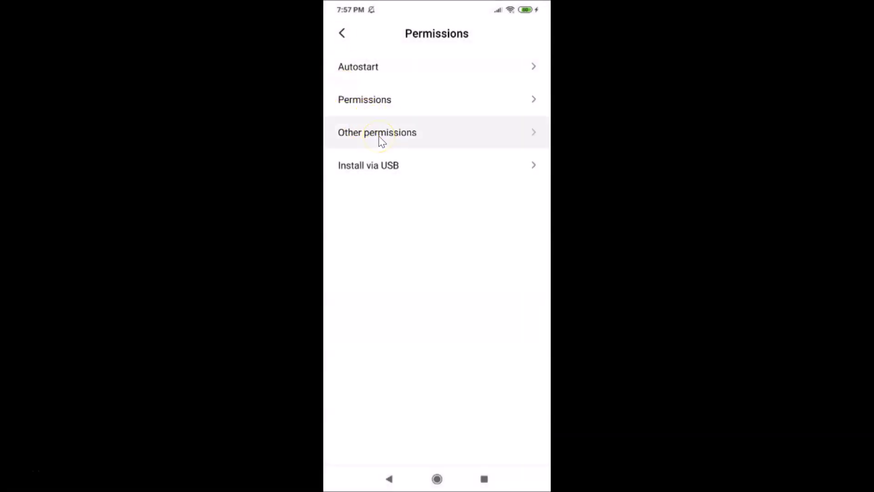
scroll(432, 195, down, 10)
scroll(430, 191, up, 10)
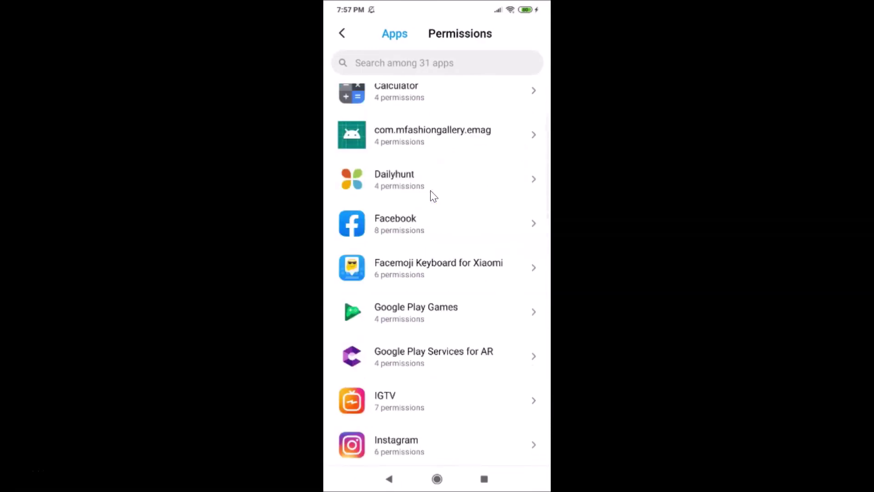
click(392, 98)
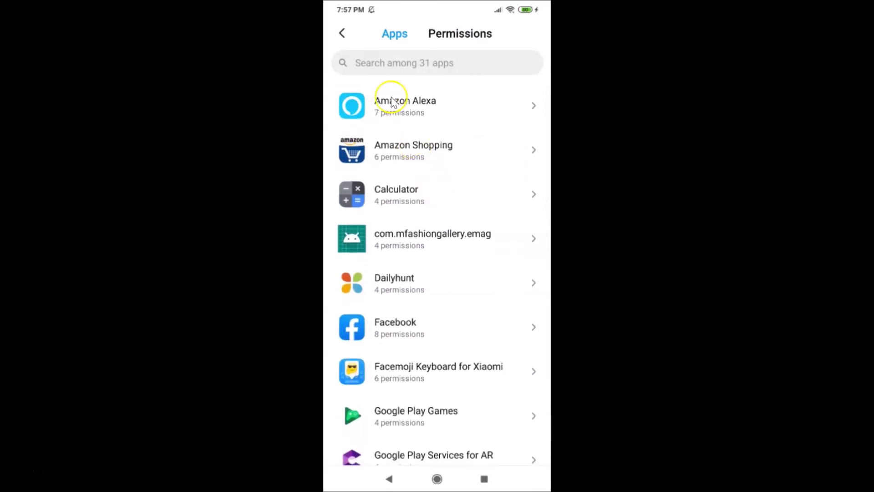
click(436, 109)
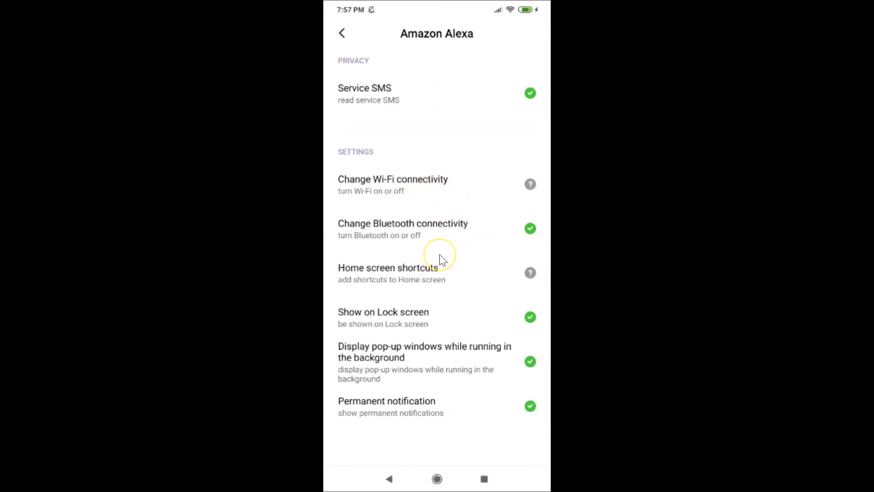
Clear the Settings card from recent apps and return to the first home screen.
key(alt+s)
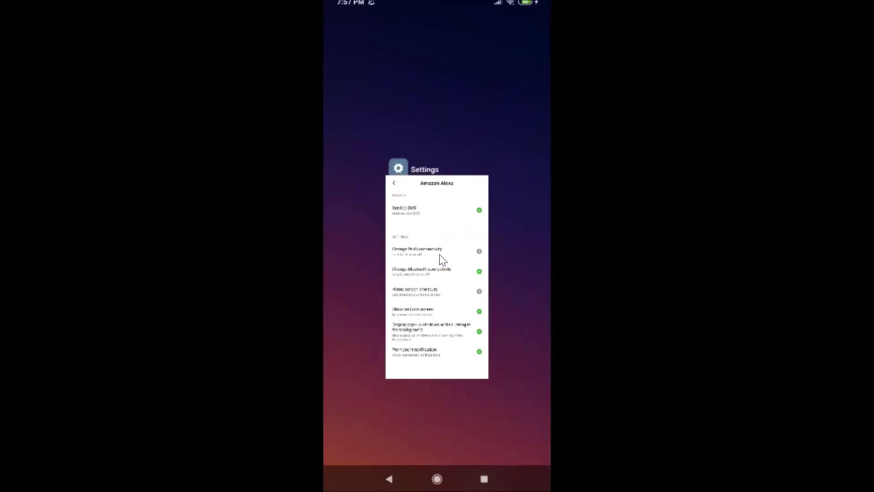
key(alt+h)
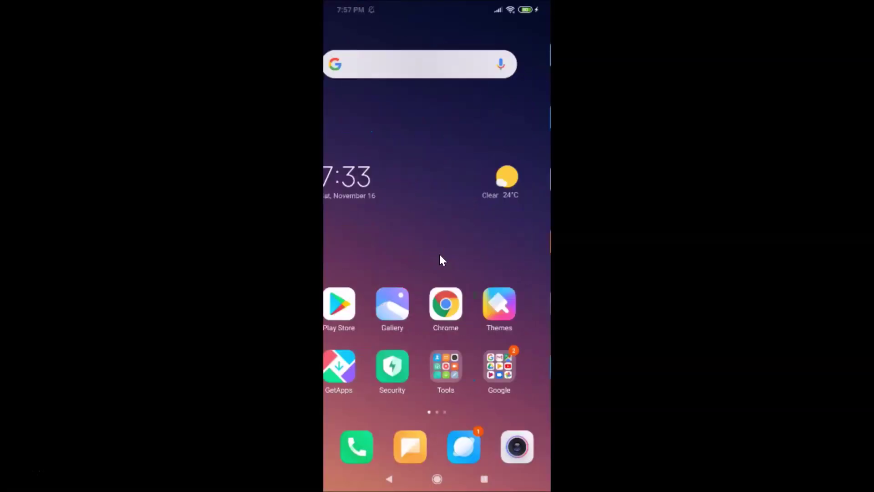